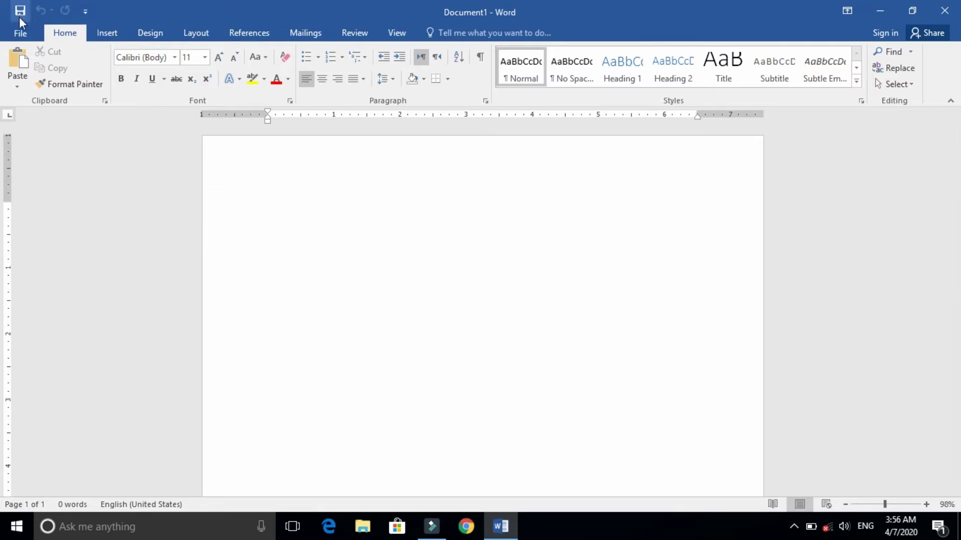
# Add the Add a Hyperlink command to the Quick Access Toolbar for all documents.
pyautogui.click(86, 11)
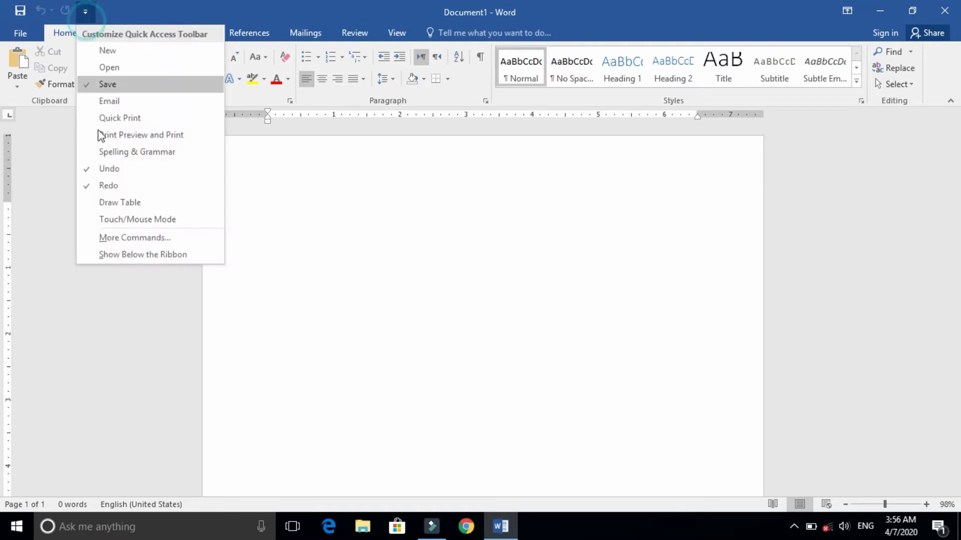
pyautogui.click(126, 240)
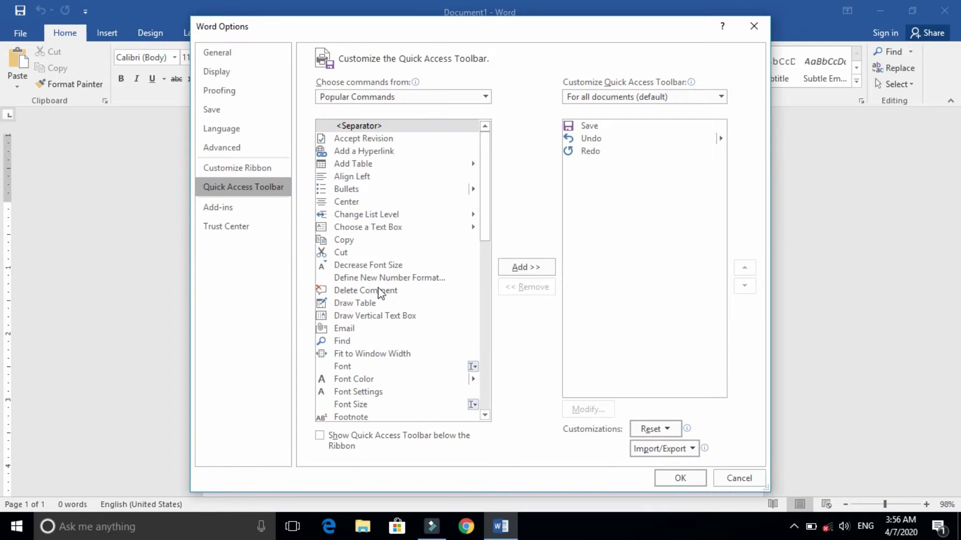
pyautogui.moveTo(482, 182); pyautogui.dragTo(486, 133)
pyautogui.click(354, 153)
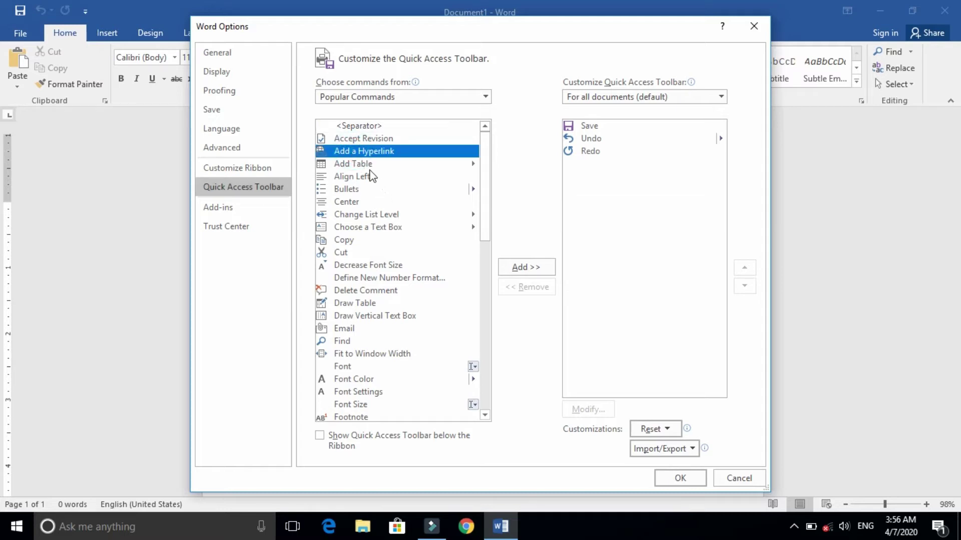
pyautogui.click(508, 261)
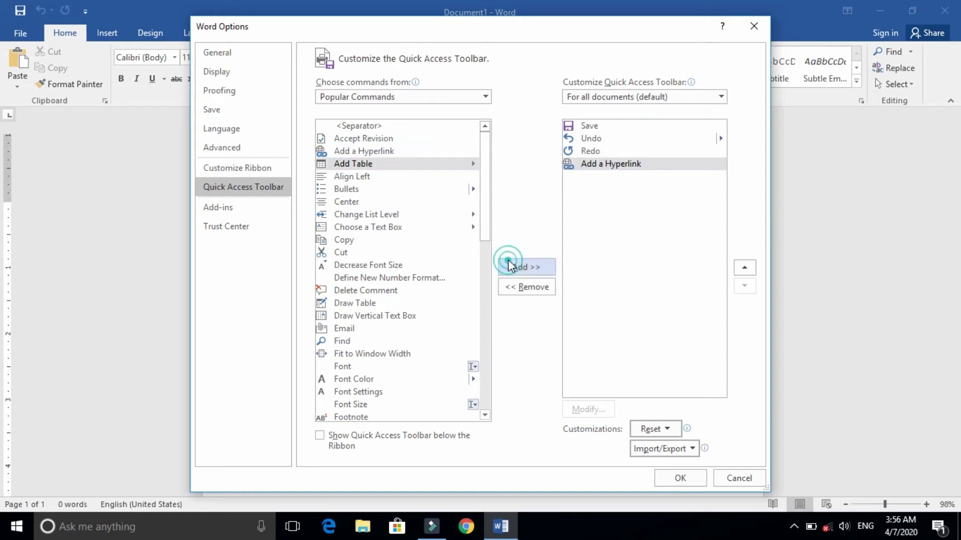
pyautogui.click(677, 478)
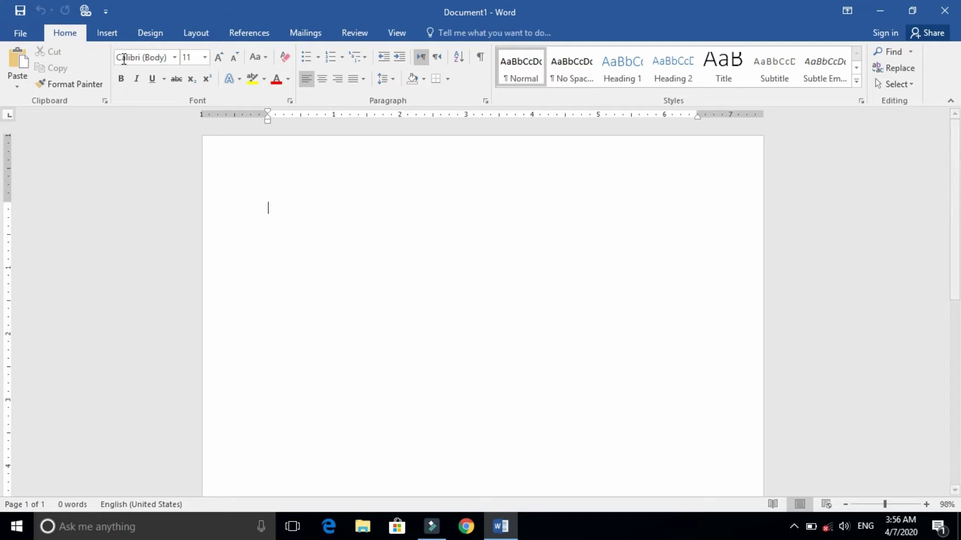
# Remove the hyperlink command from the Quick Access Toolbar.
pyautogui.click(106, 12)
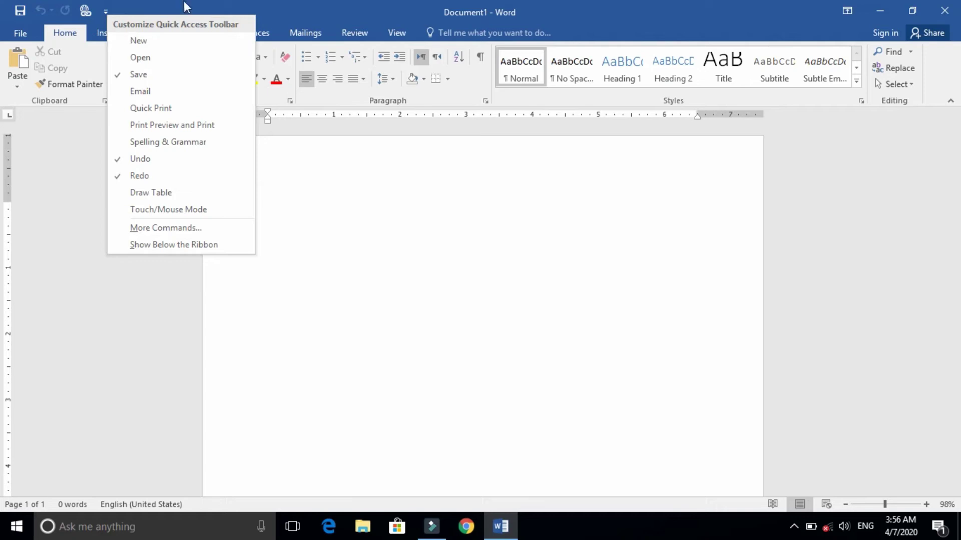
pyautogui.click(177, 11)
pyautogui.rightClick(85, 10)
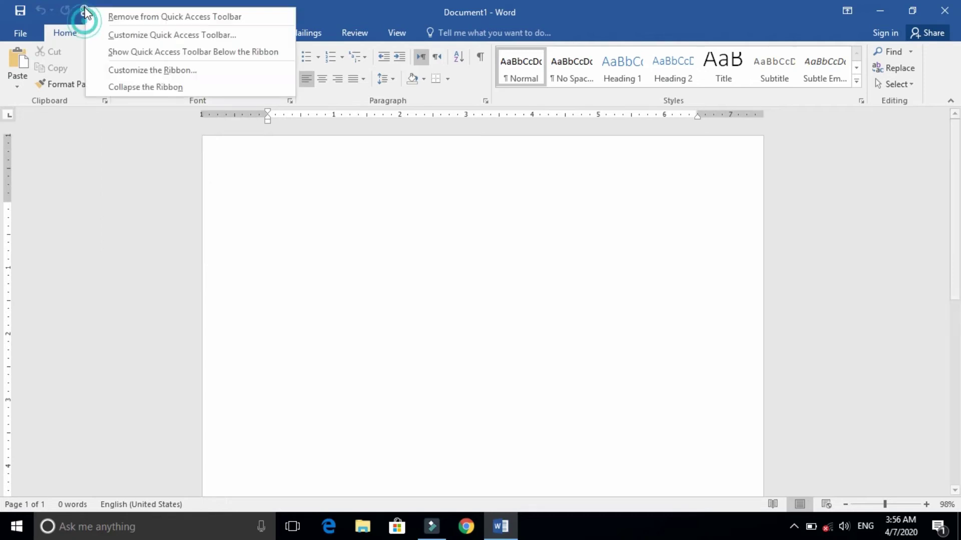
pyautogui.click(131, 15)
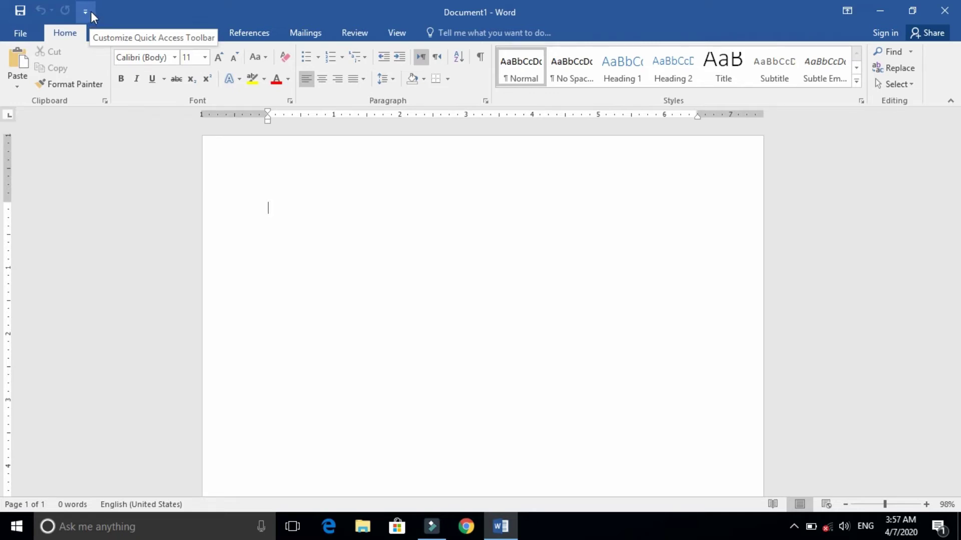
# Close Word, start it again and create a blank document.
pyautogui.click(946, 18)
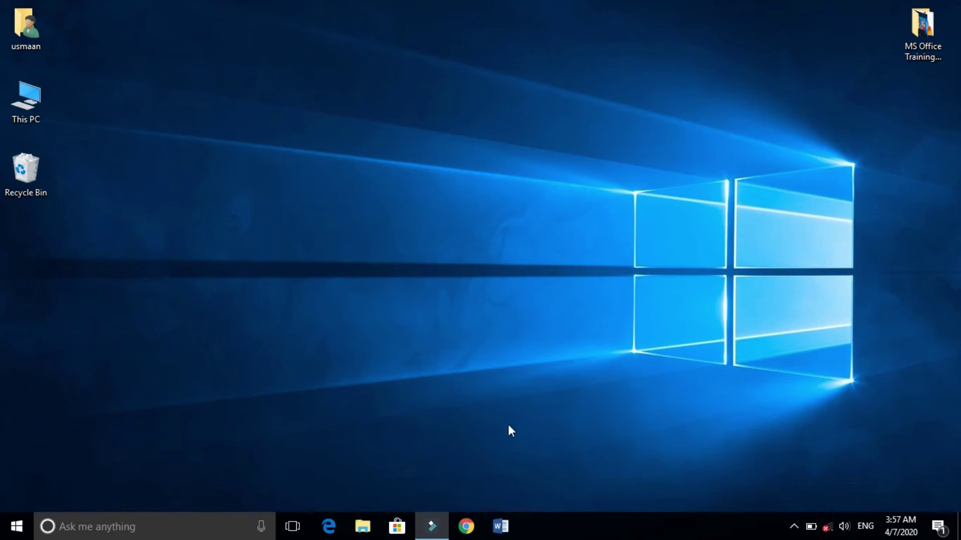
pyautogui.click(500, 525)
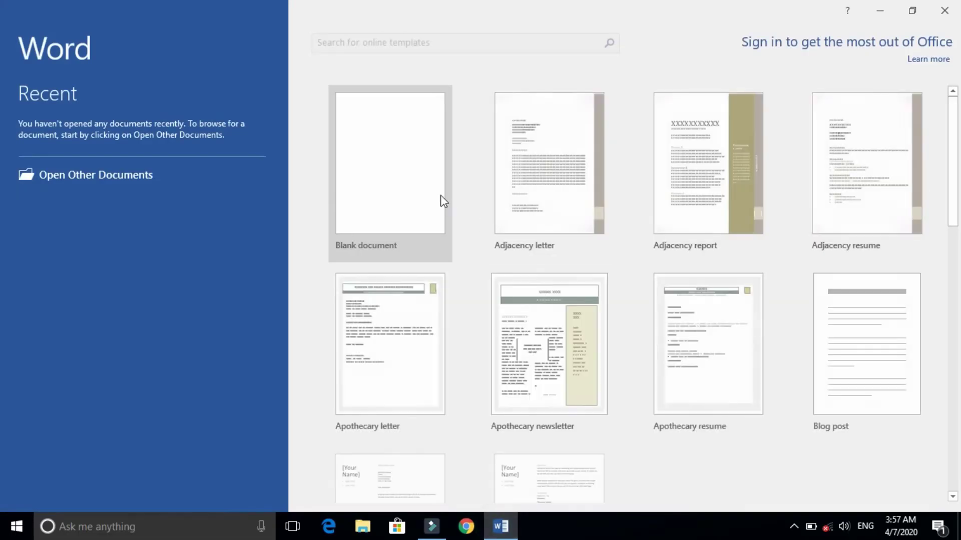
pyautogui.click(446, 205)
# Restore the document window to its smaller size and maximize it again, and minimize it and bring it back.
pyautogui.click(913, 10)
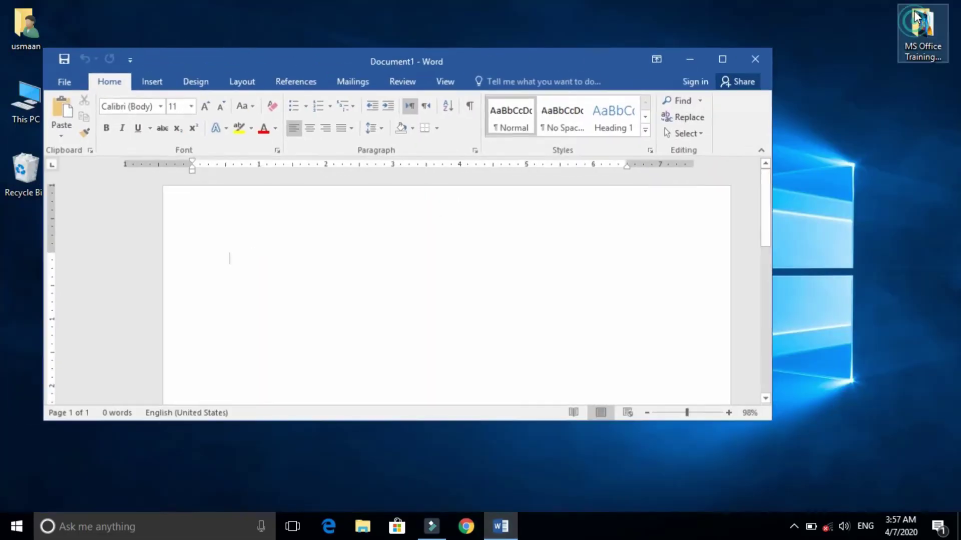
pyautogui.click(723, 66)
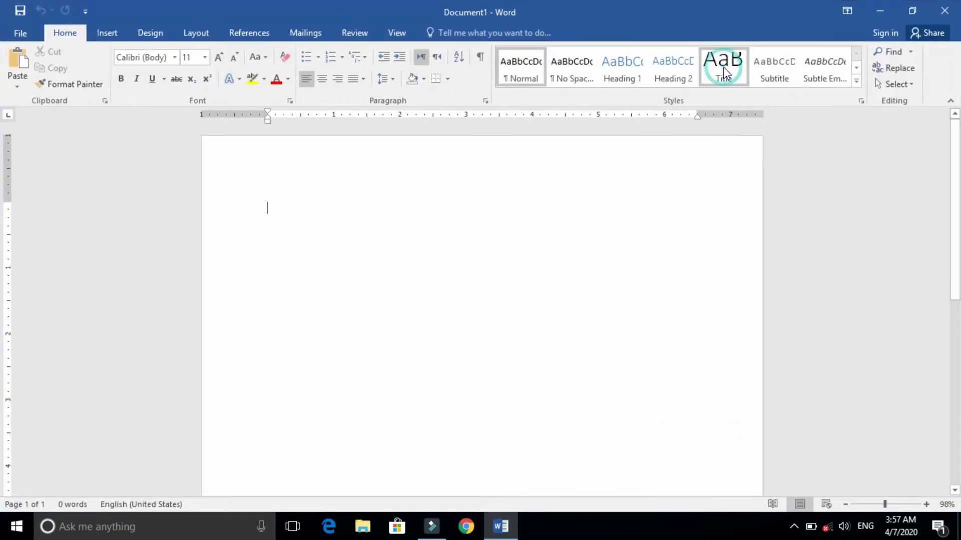
pyautogui.click(881, 10)
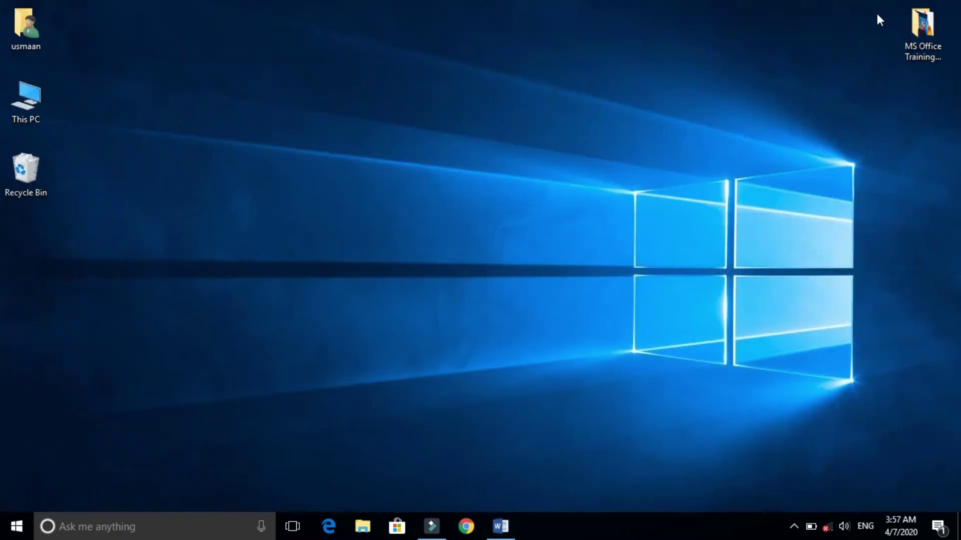
pyautogui.moveTo(517, 537)
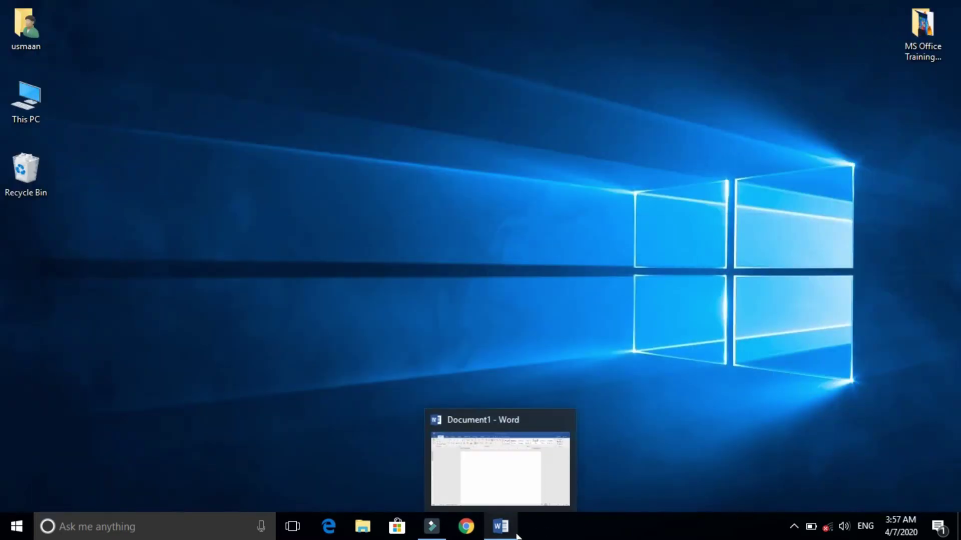
pyautogui.click(511, 487)
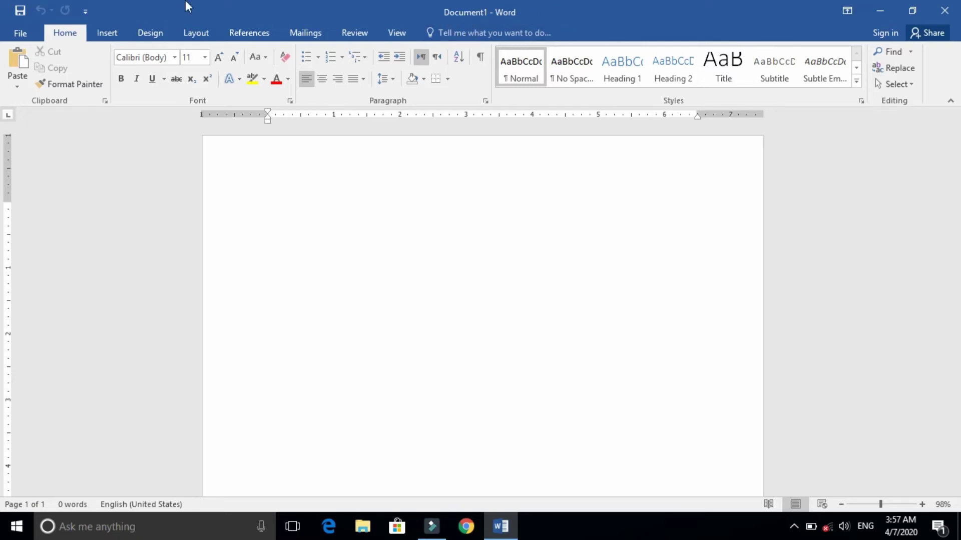
# Save the blank document to the Desktop as a Word Document named Test.
pyautogui.click(21, 10)
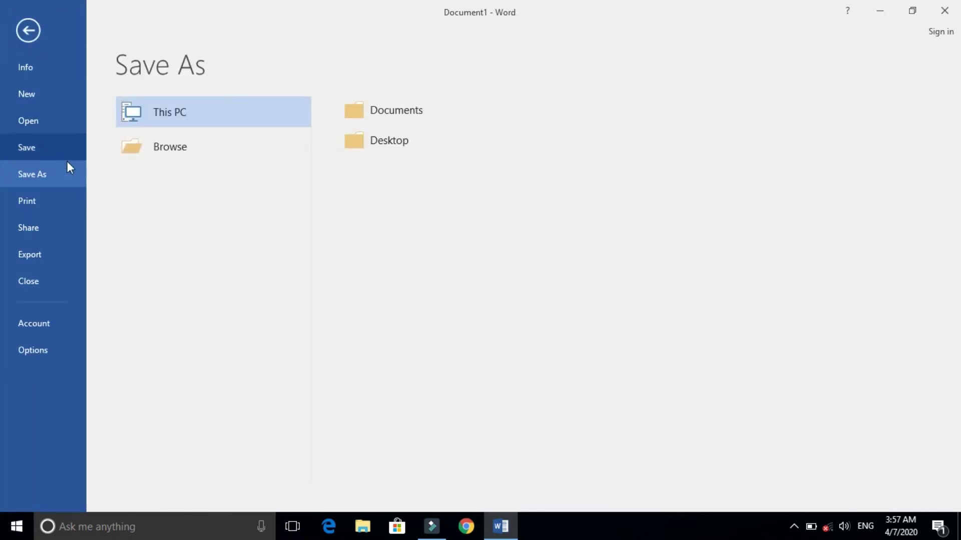
pyautogui.click(151, 146)
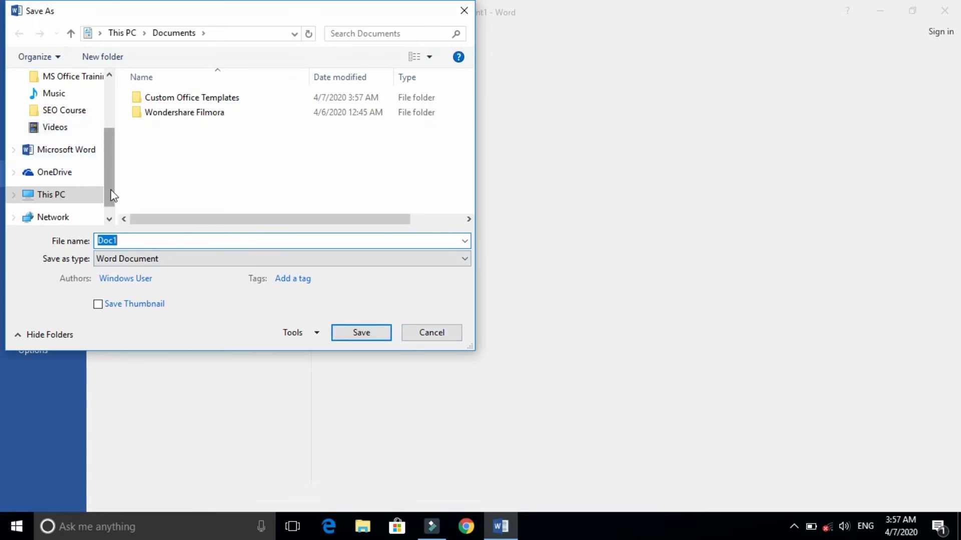
pyautogui.scroll(2, 114, 198)
pyautogui.click(64, 107)
pyautogui.doubleClick(146, 240)
pyautogui.write('Test')
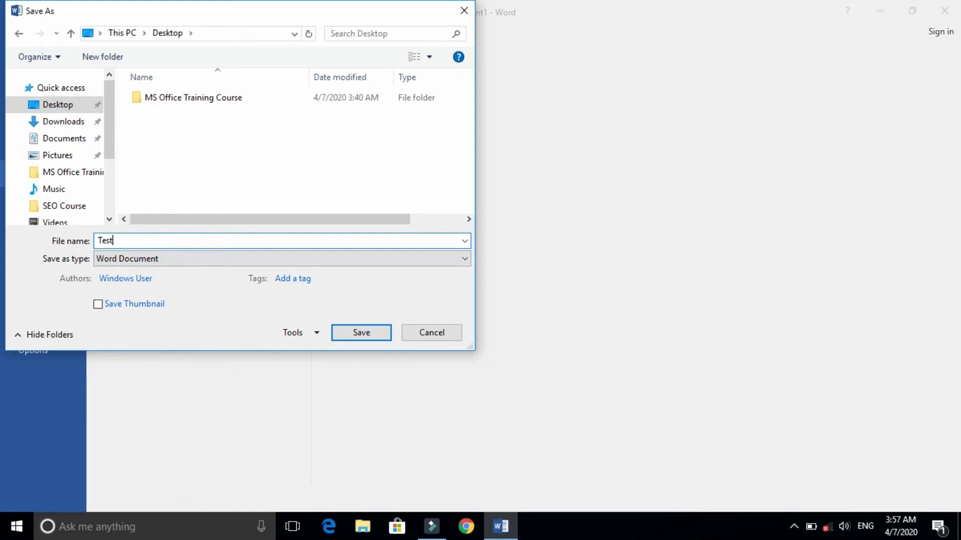
pyautogui.click(373, 335)
pyautogui.click(947, 9)
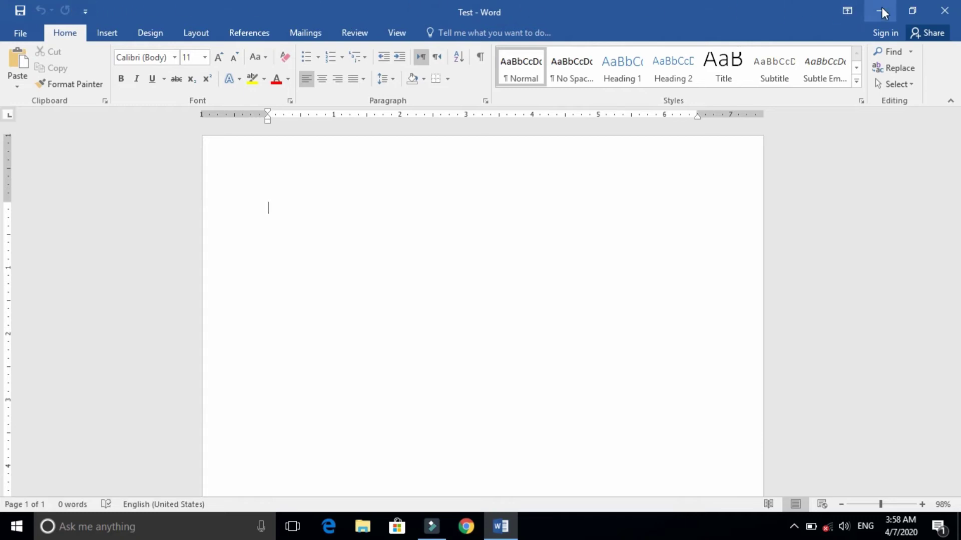
# Look through the ribbon's command sets from File through View, and return to the Home and Insert commands.
pyautogui.click(18, 36)
pyautogui.click(29, 32)
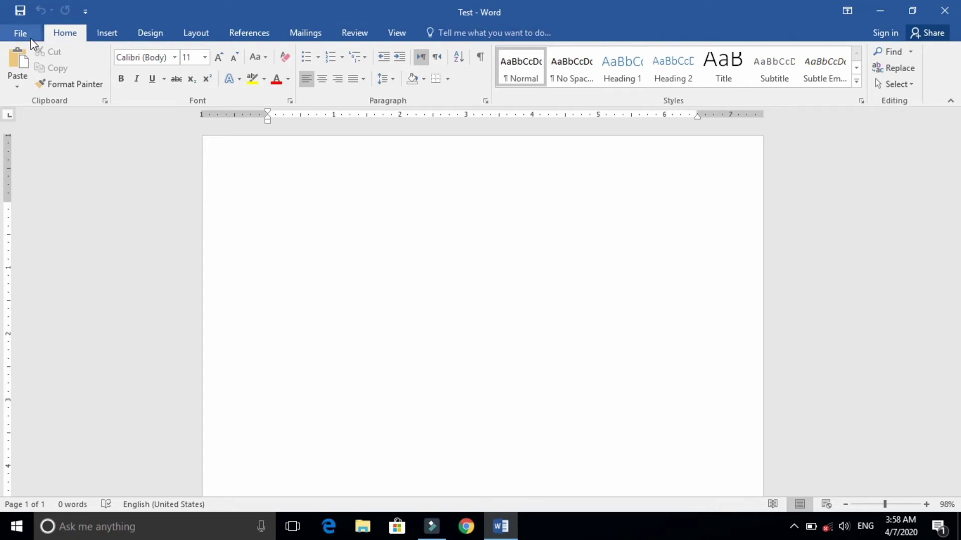
pyautogui.click(106, 36)
pyautogui.click(149, 34)
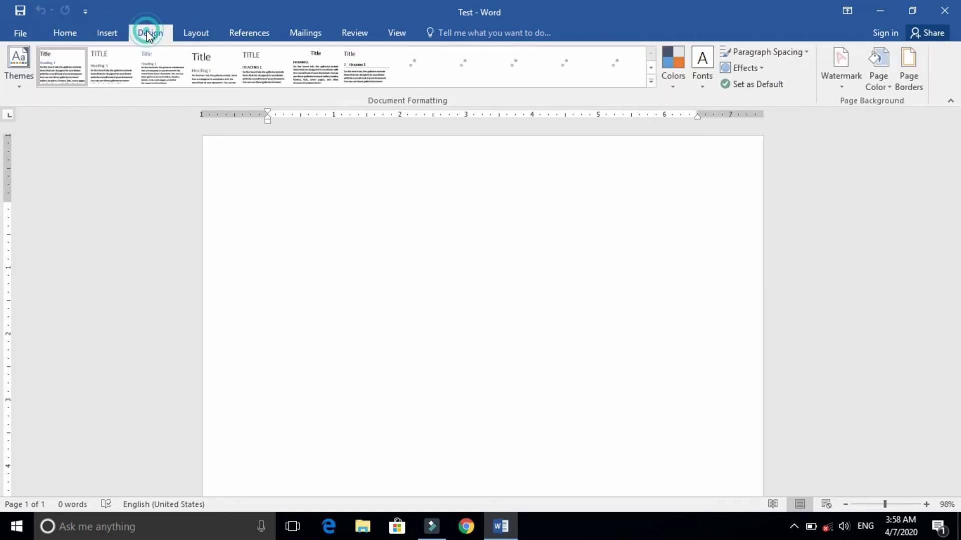
pyautogui.click(190, 37)
pyautogui.click(236, 36)
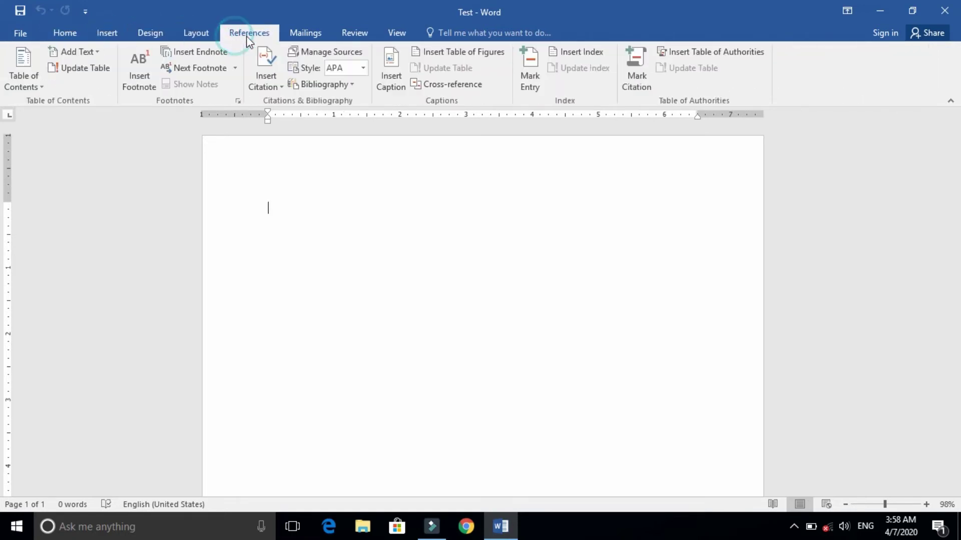
pyautogui.click(310, 36)
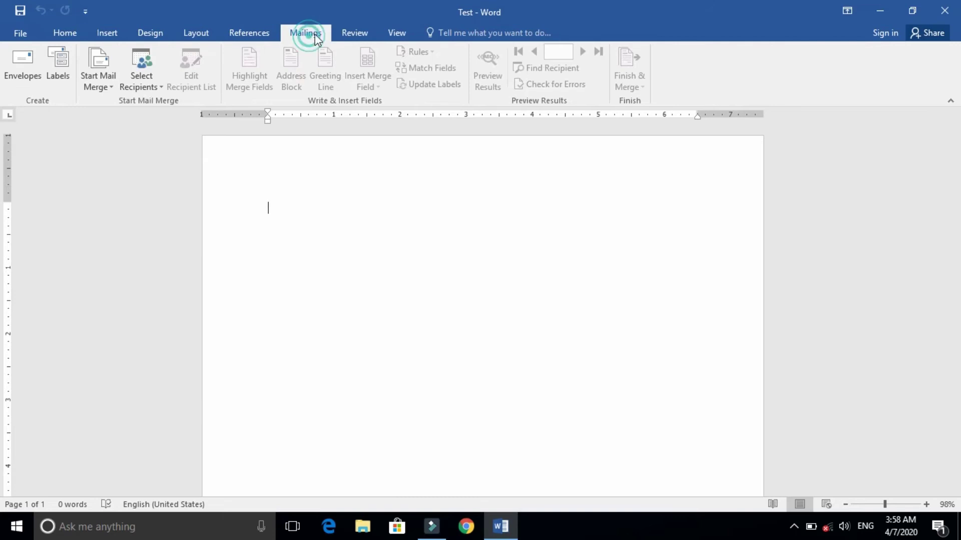
pyautogui.click(350, 35)
pyautogui.click(396, 36)
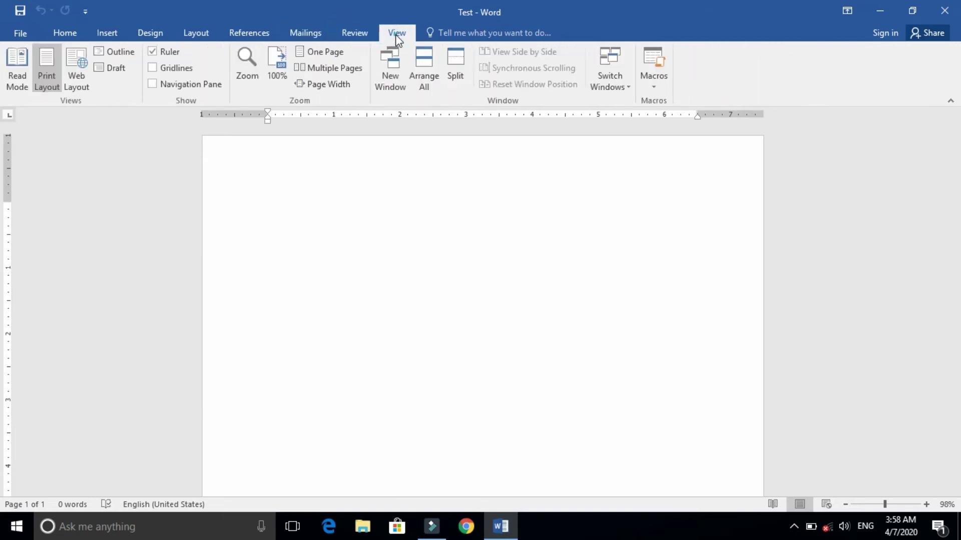
pyautogui.click(70, 36)
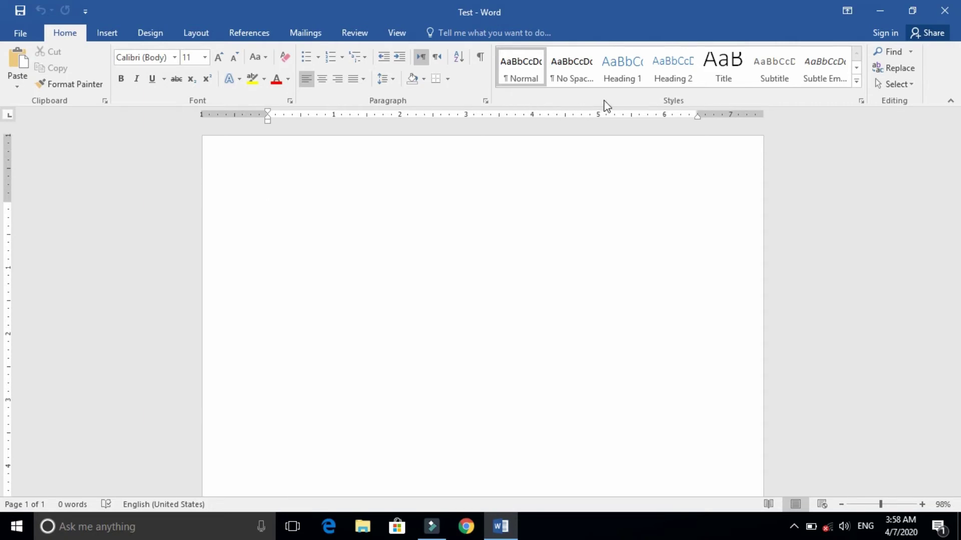
pyautogui.click(111, 33)
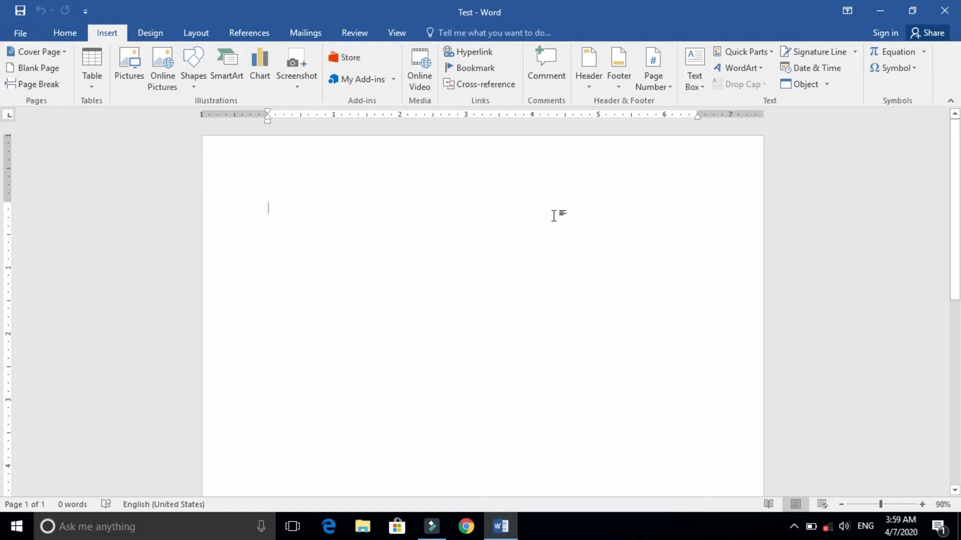
# Fill the document with sample paragraphs using =rand().
pyautogui.write('=')
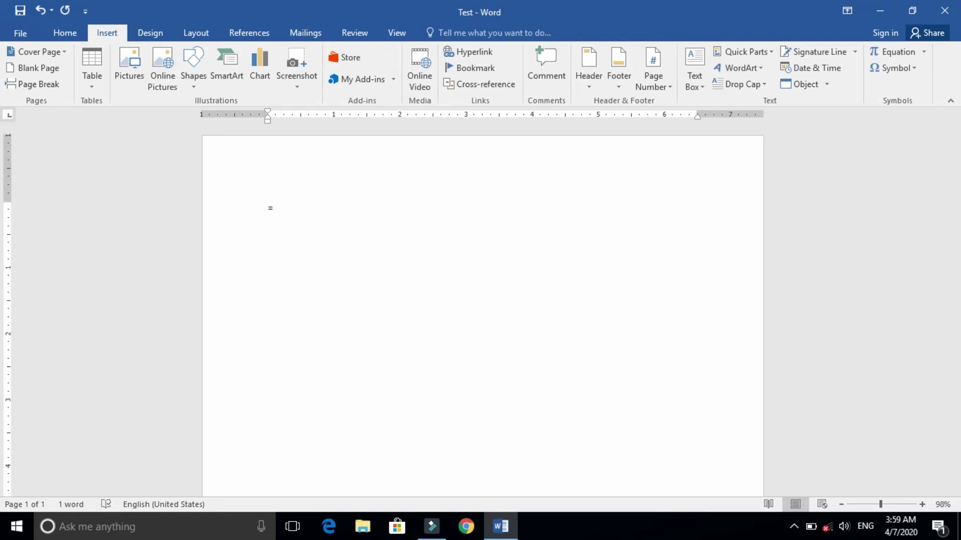
pyautogui.write('rand()')
pyautogui.press('Return')
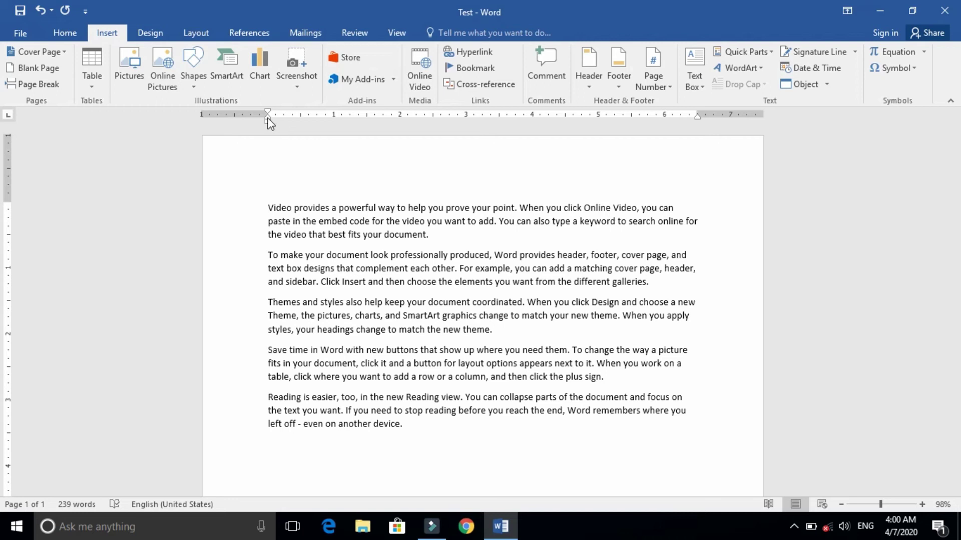
# Examine the indent markers on the horizontal ruler and the top and bottom margin boundaries on the vertical ruler.
pyautogui.moveTo(265, 113)
pyautogui.mouseDown()
pyautogui.moveTo(235, 121)
pyautogui.moveTo(267, 125)
pyautogui.mouseUp()
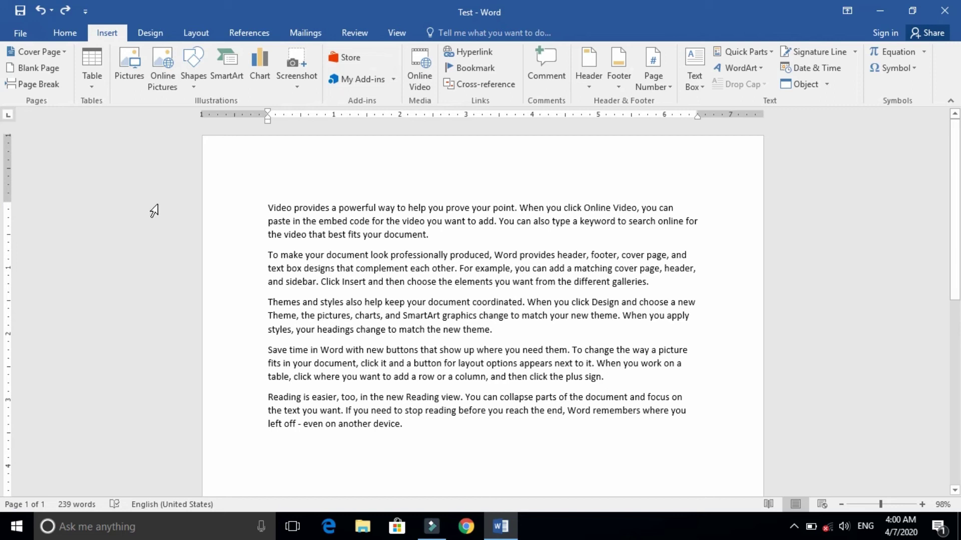
pyautogui.moveTo(8, 202); pyautogui.dragTo(8, 202)
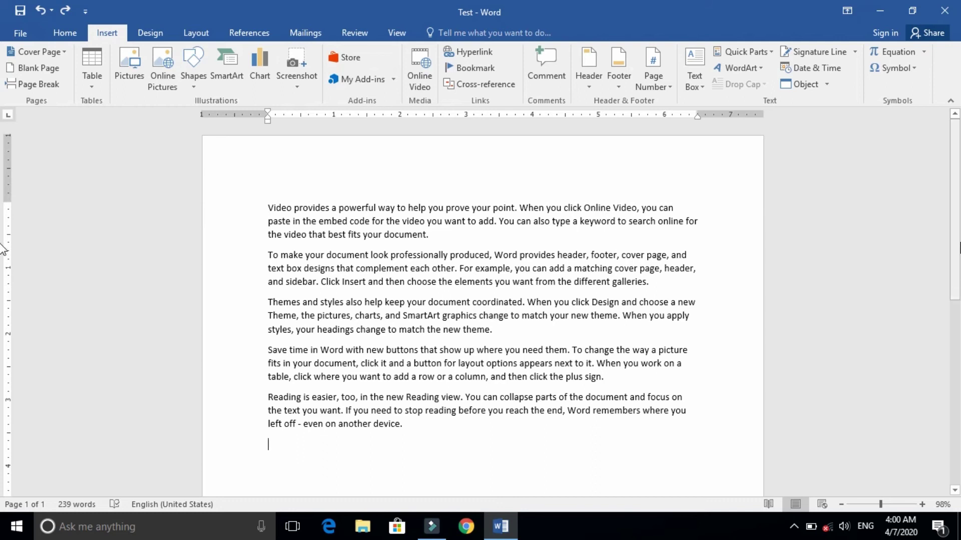
pyautogui.scroll(-6, 946, 395)
pyautogui.scroll(-3, 945, 400)
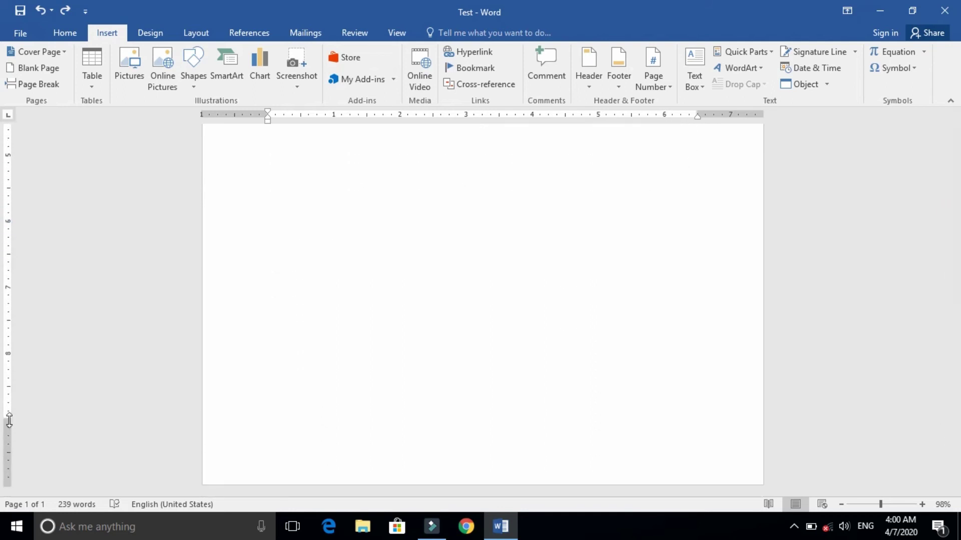
pyautogui.moveTo(9, 420); pyautogui.dragTo(7, 419)
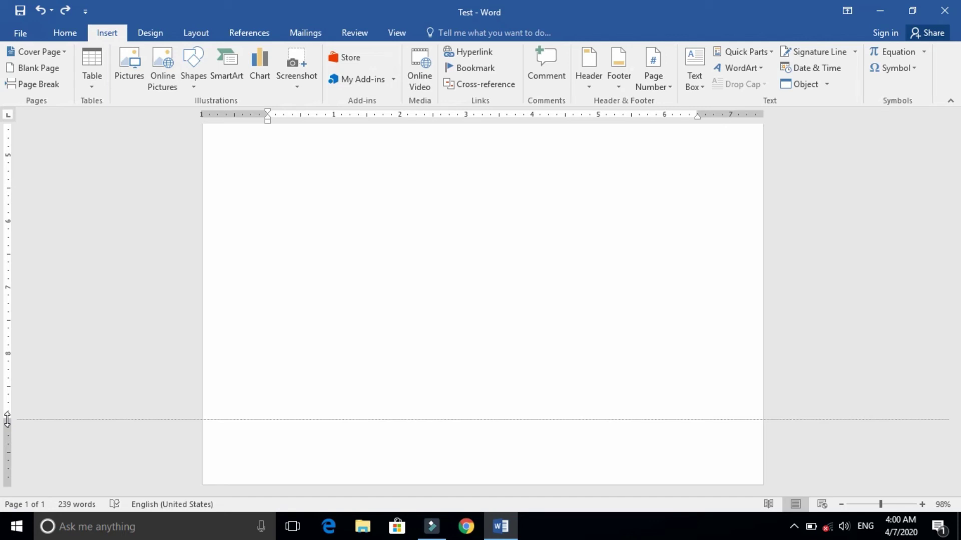
pyautogui.moveTo(8, 420); pyautogui.dragTo(7, 420)
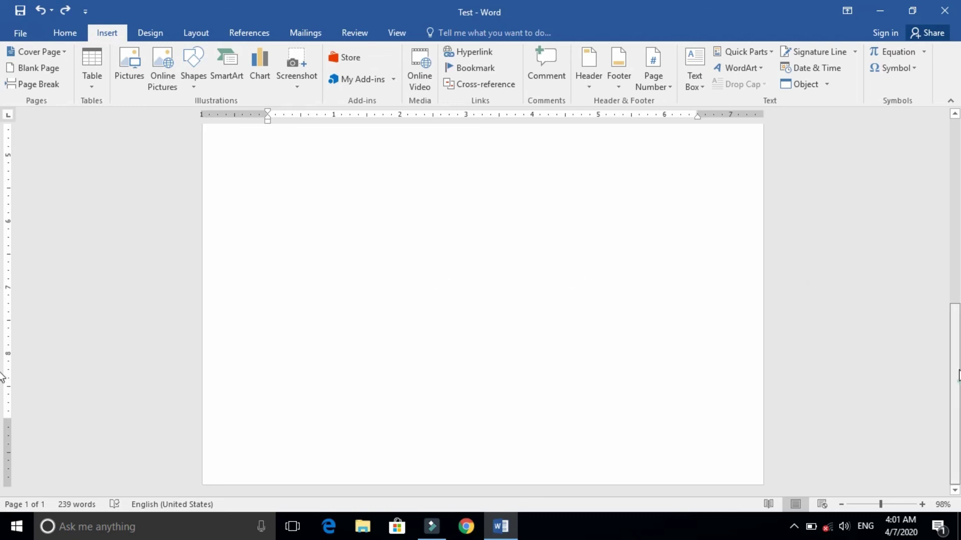
pyautogui.scroll(2, 2, 378)
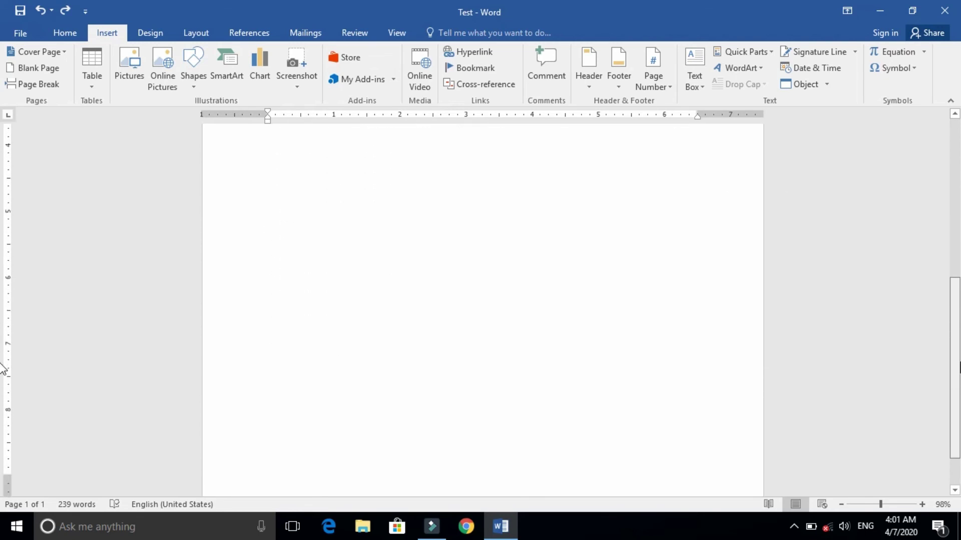
pyautogui.scroll(5, 2, 320)
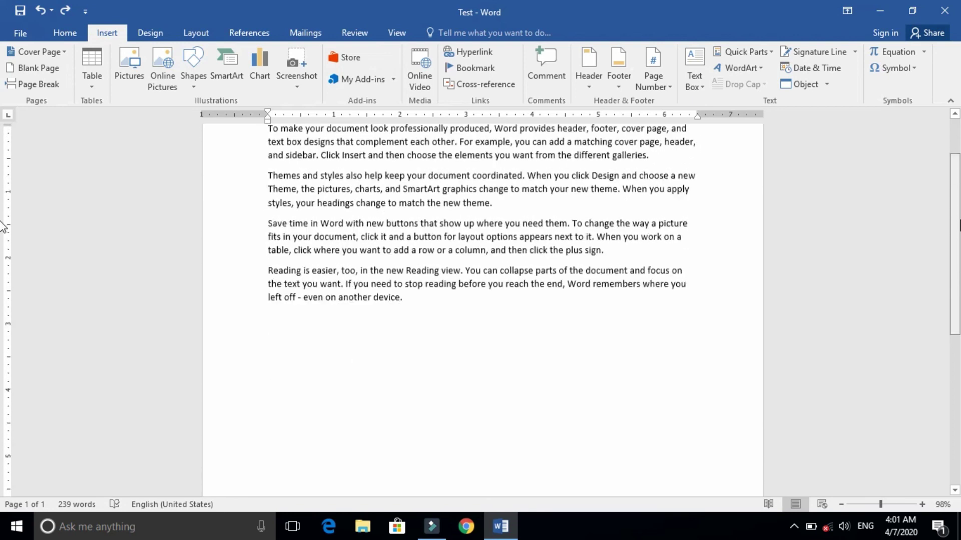
# Set the document zoom to 100% and look through the page from the first paragraph down to its bottom margin.
pyautogui.scroll(3, 2, 227)
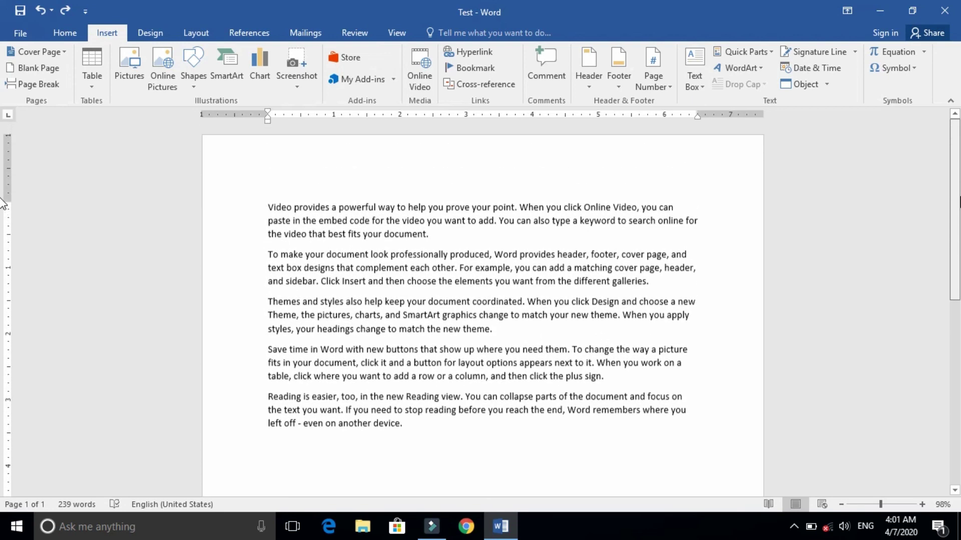
pyautogui.click(922, 505)
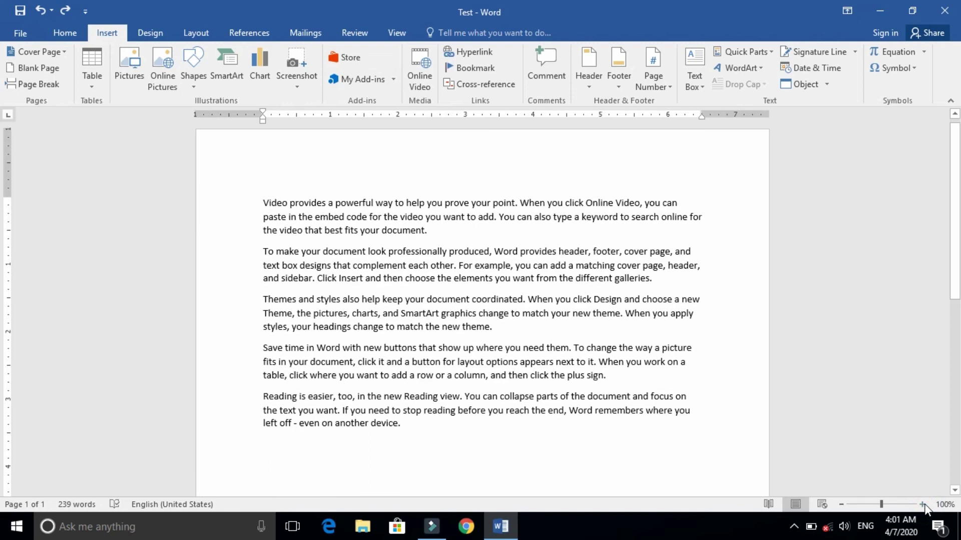
pyautogui.scroll(-1, 445, 374)
pyautogui.scroll(-8, 444, 374)
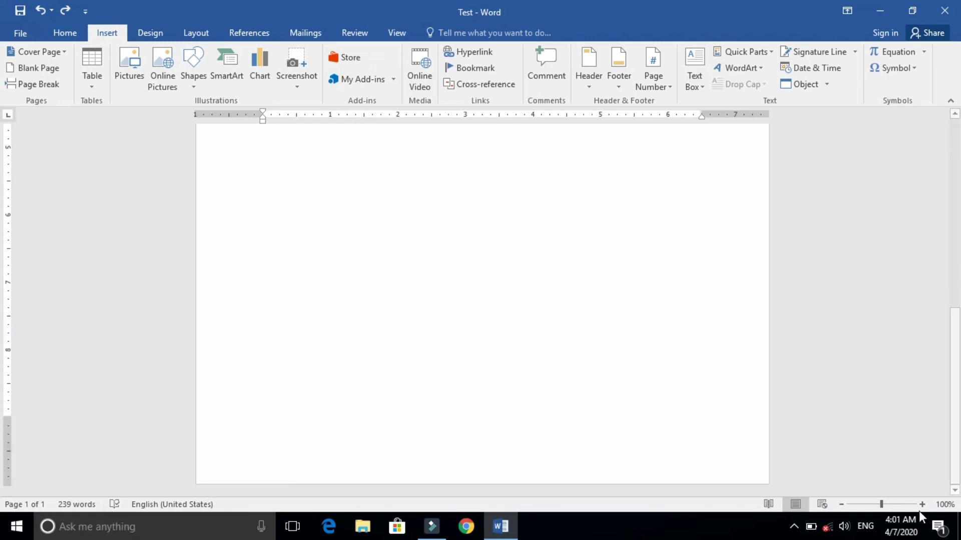
# Enlarge the document to 268%, inspect the page's right edge and lower area, and reduce the zoom to 116%.
pyautogui.click(896, 504)
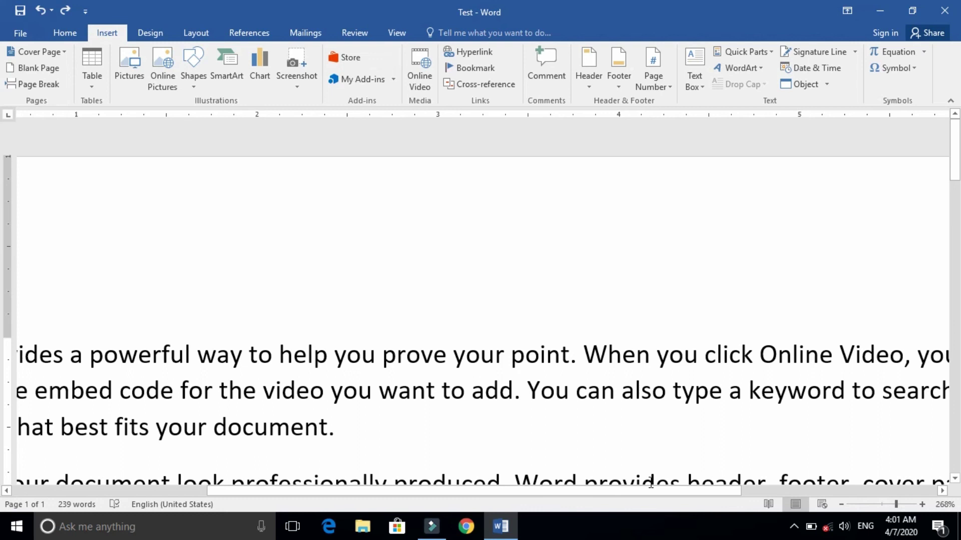
pyautogui.moveTo(547, 491); pyautogui.dragTo(800, 495)
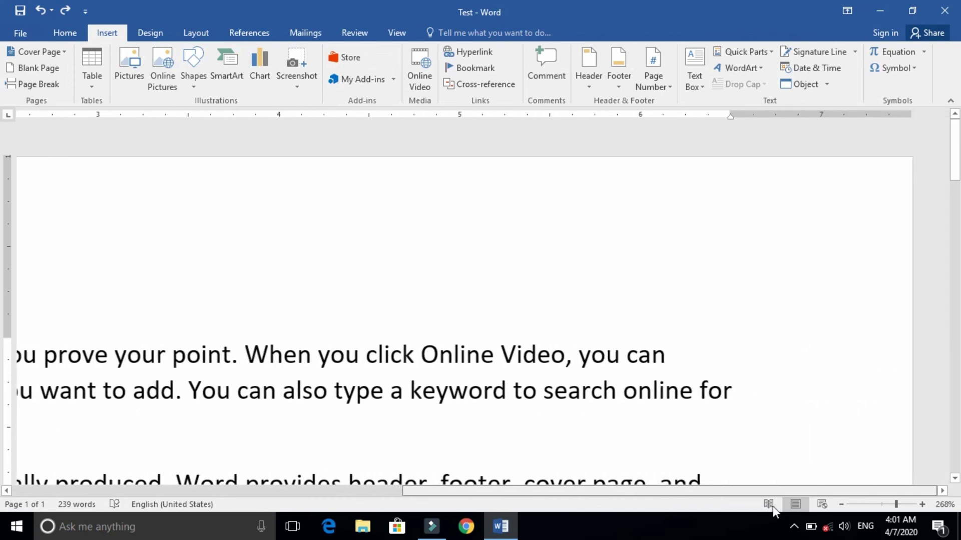
pyautogui.scroll(-8, 559, 451)
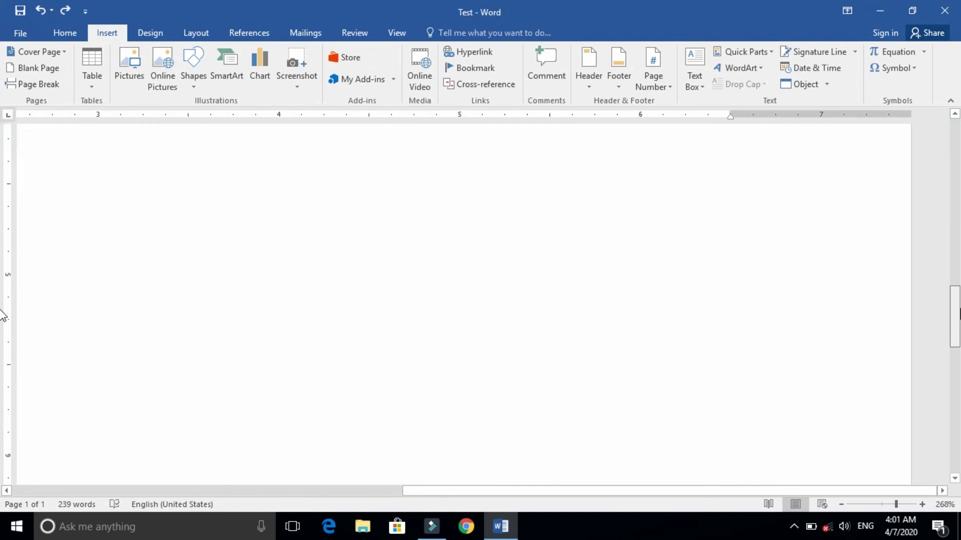
pyautogui.click(882, 504)
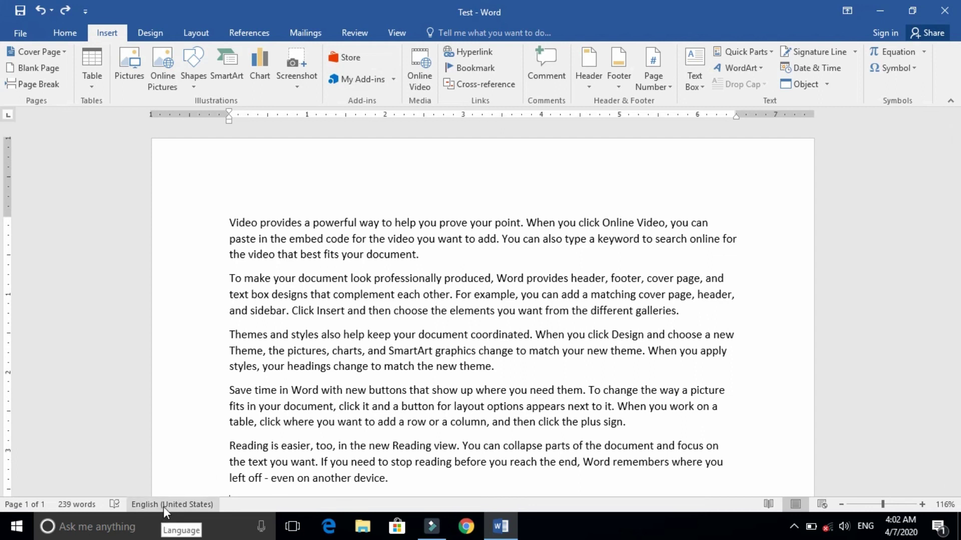
# Misspell "to" as "tooo" in the last line of the fourth paragraph and place the cursor at the document's end.
pyautogui.click(374, 421)
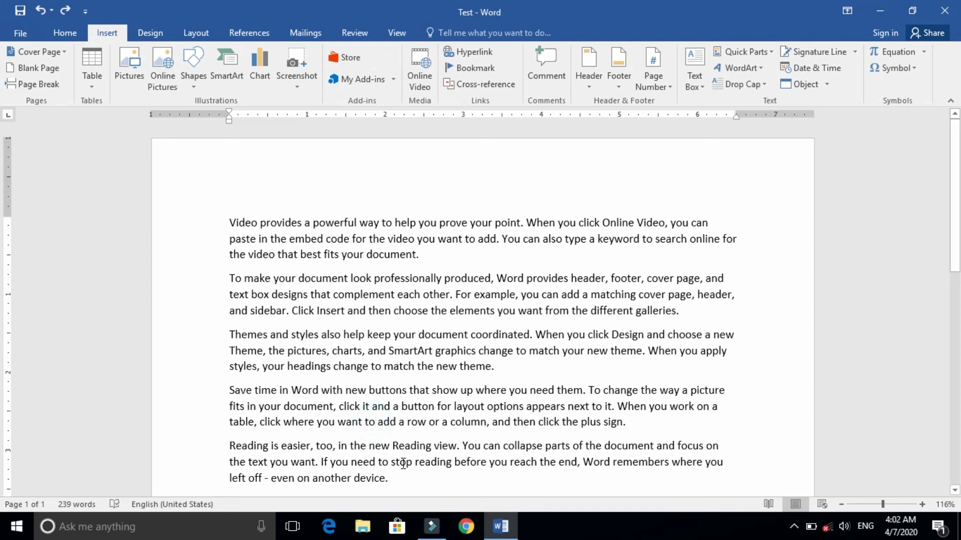
pyautogui.write('ob')
pyautogui.click(408, 478)
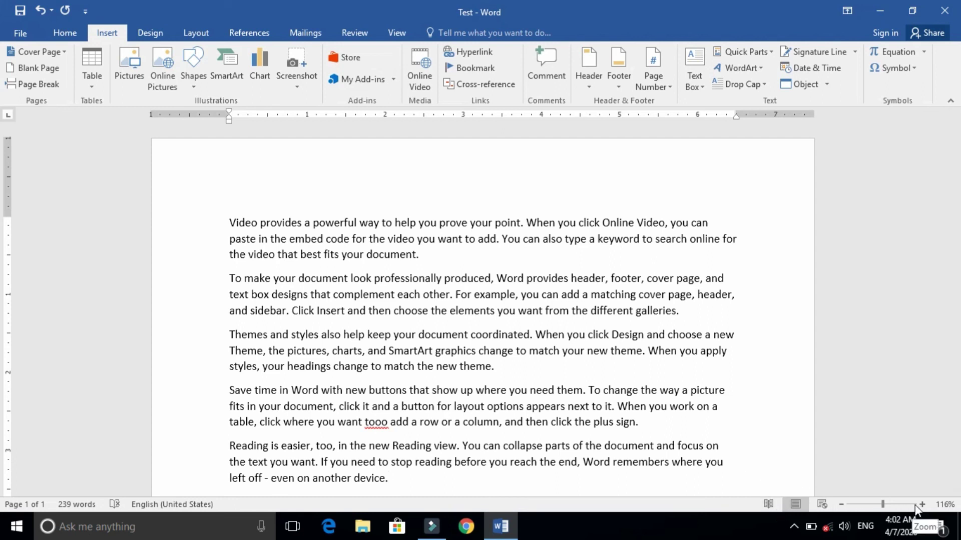
# Reduce the document zoom stepwise to 80%, enlarge it stepwise to 120%, and view the sample paragraphs from the first one.
pyautogui.click(843, 505)
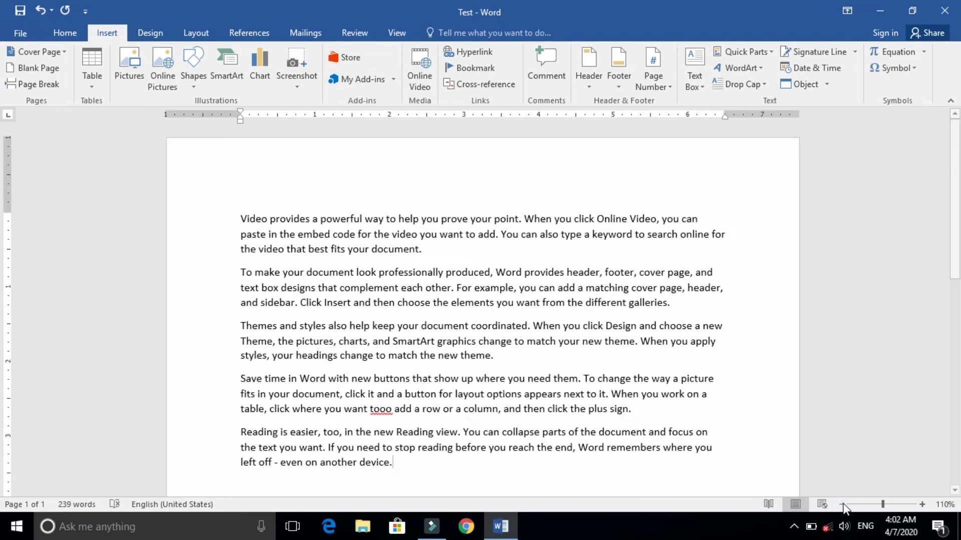
pyautogui.click(844, 505)
pyautogui.click(844, 505)
pyautogui.click(844, 505)
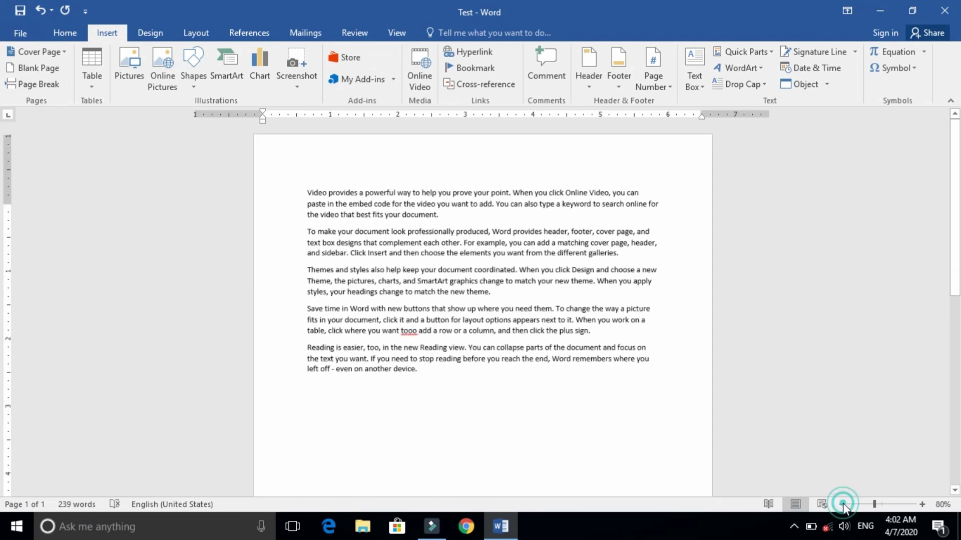
pyautogui.click(924, 507)
pyautogui.click(923, 507)
pyautogui.click(924, 508)
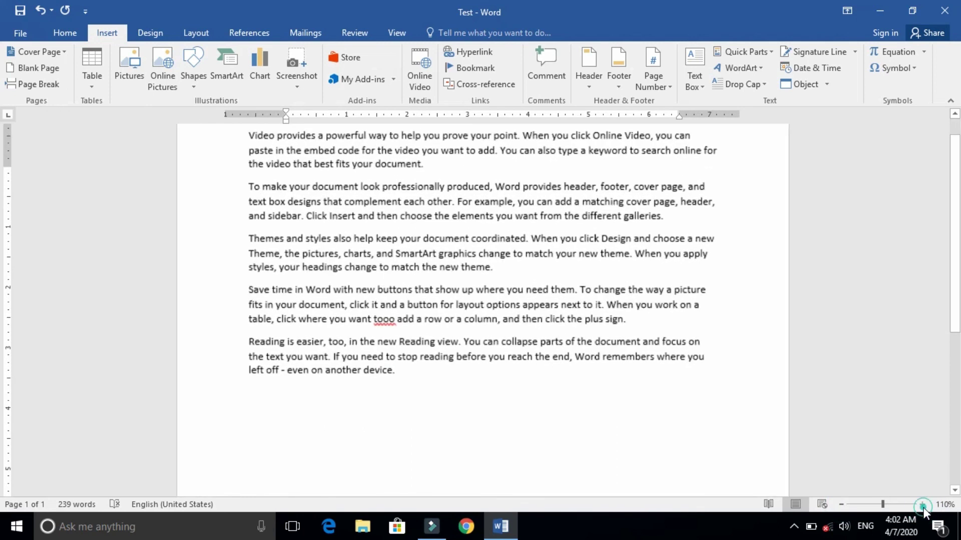
pyautogui.click(924, 507)
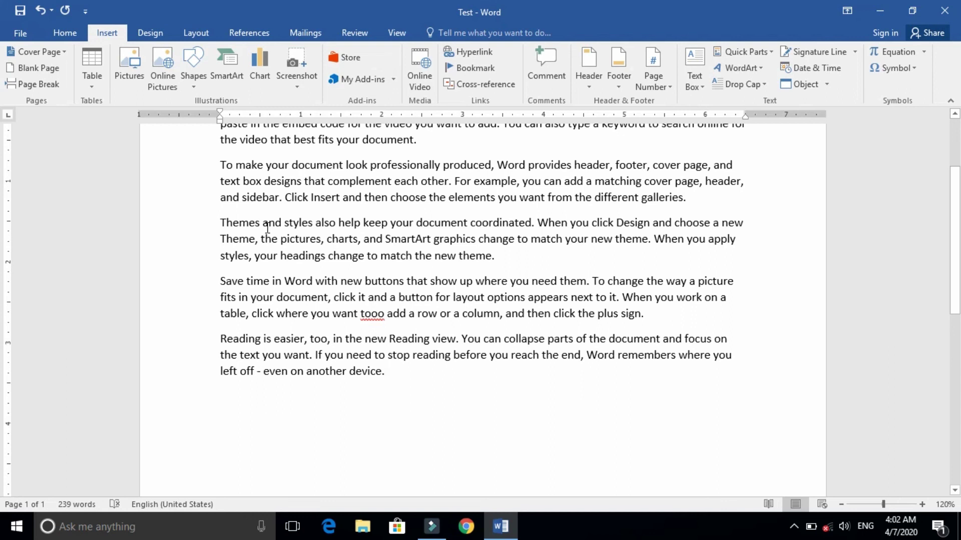
pyautogui.scroll(2, 267, 228)
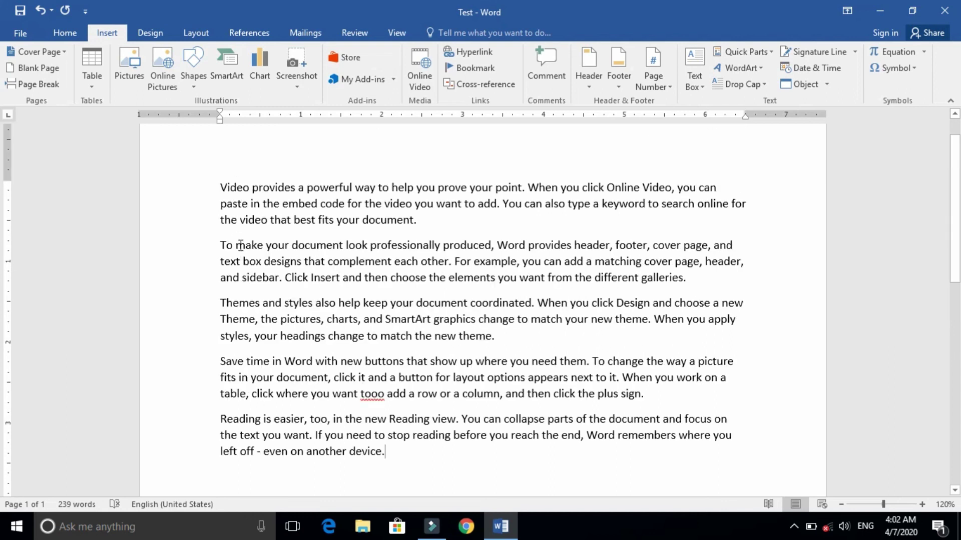